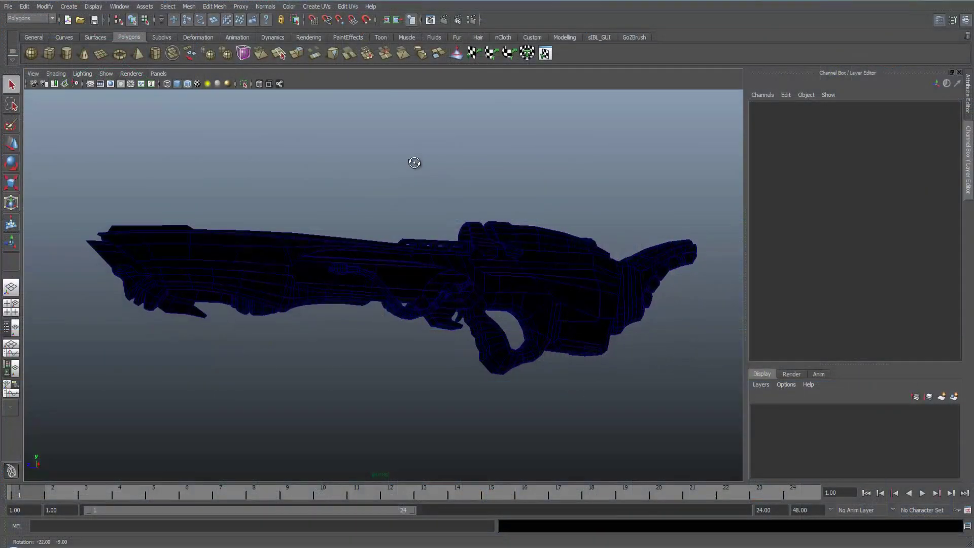
# Frame the gun in a side view, render it to preview its shading, and close the render.
pyautogui.keyDown('alt'); pyautogui.moveTo(413, 163); pyautogui.dragTo(343, 146); pyautogui.keyUp('alt')
pyautogui.keyDown('alt'); pyautogui.moveTo(344, 146); pyautogui.dragTo(325, 140, button='right'); pyautogui.keyUp('alt')
pyautogui.keyDown('alt'); pyautogui.moveTo(325, 141); pyautogui.dragTo(361, 167); pyautogui.keyUp('alt')
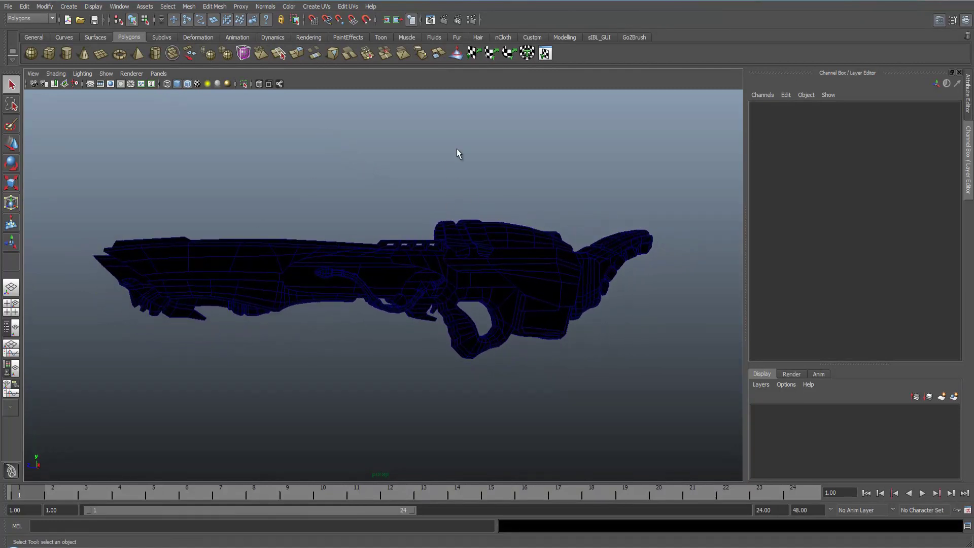
pyautogui.keyDown('alt'); pyautogui.moveTo(459, 151); pyautogui.dragTo(476, 145); pyautogui.keyUp('alt')
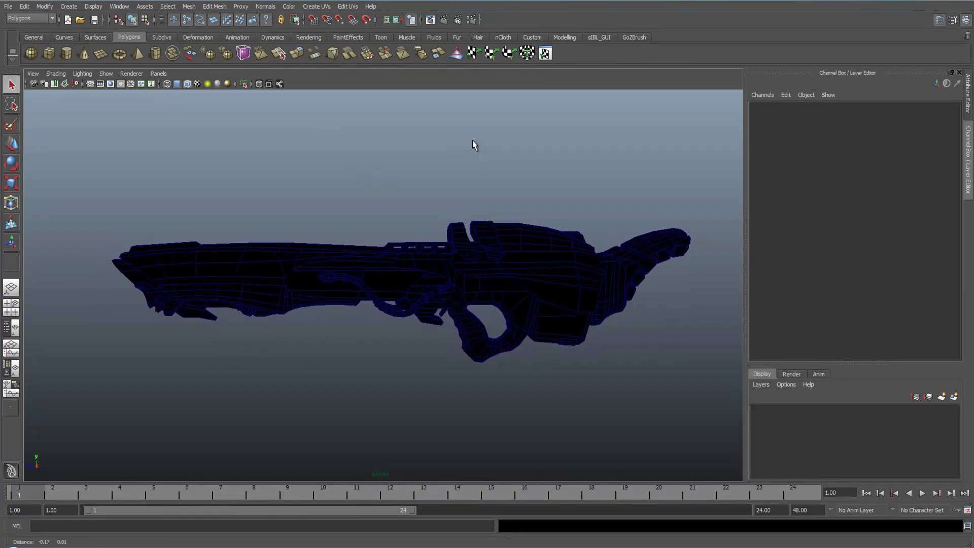
pyautogui.click(444, 22)
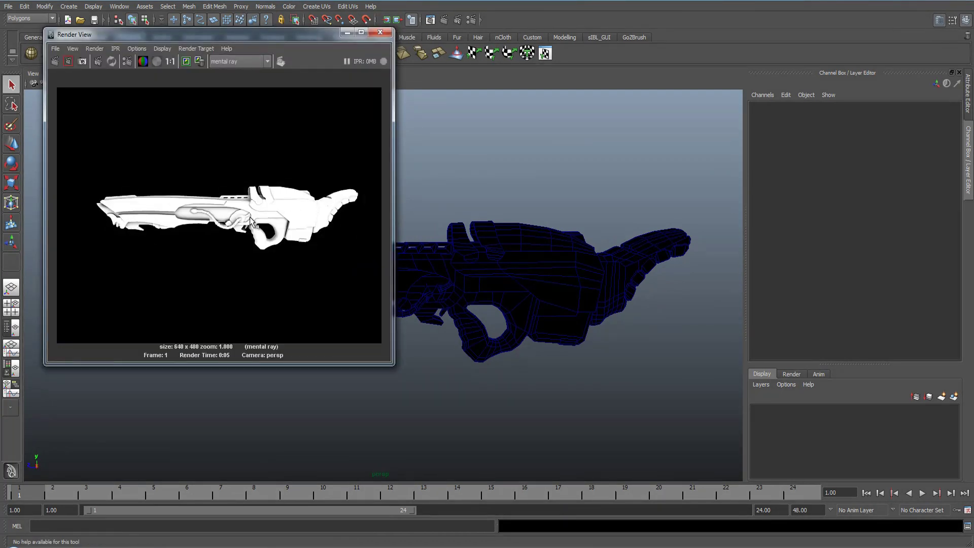
pyautogui.click(380, 32)
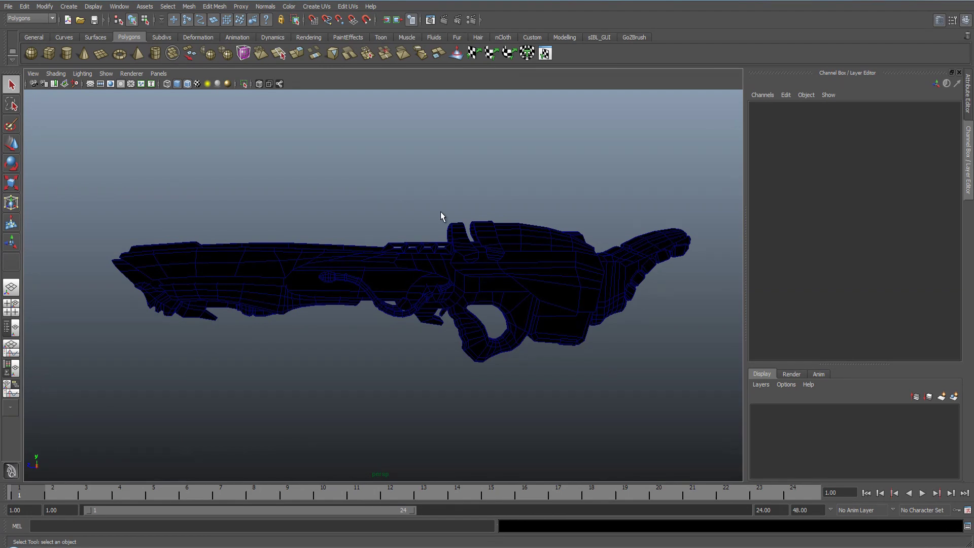
# Select the whole gun mesh and switch to the Rendering menu set.
pyautogui.keyDown('alt'); pyautogui.moveTo(447, 188); pyautogui.dragTo(500, 263); pyautogui.keyUp('alt')
pyautogui.click(500, 263)
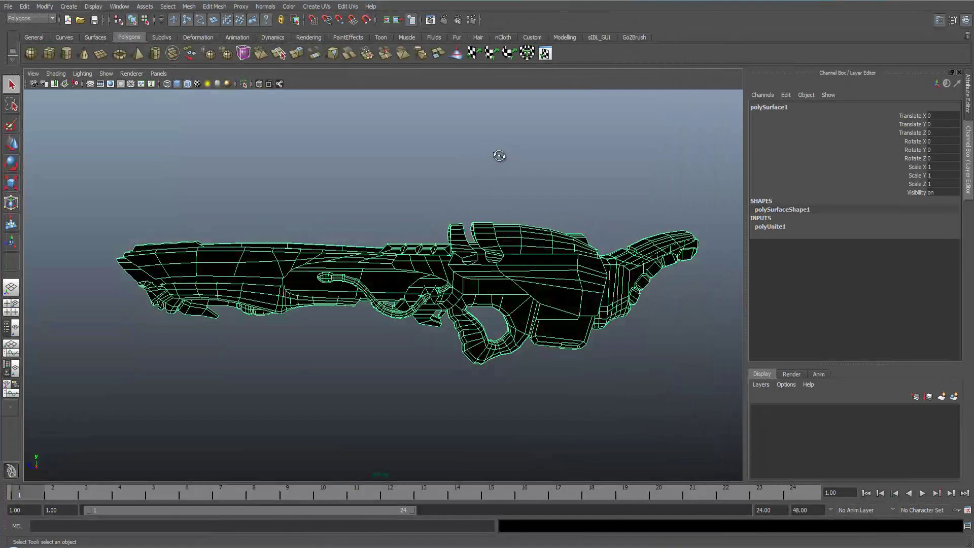
pyautogui.keyDown('alt'); pyautogui.moveTo(497, 152); pyautogui.dragTo(329, 195); pyautogui.keyUp('alt')
pyautogui.keyDown('alt'); pyautogui.moveTo(404, 195); pyautogui.dragTo(402, 196); pyautogui.keyUp('alt')
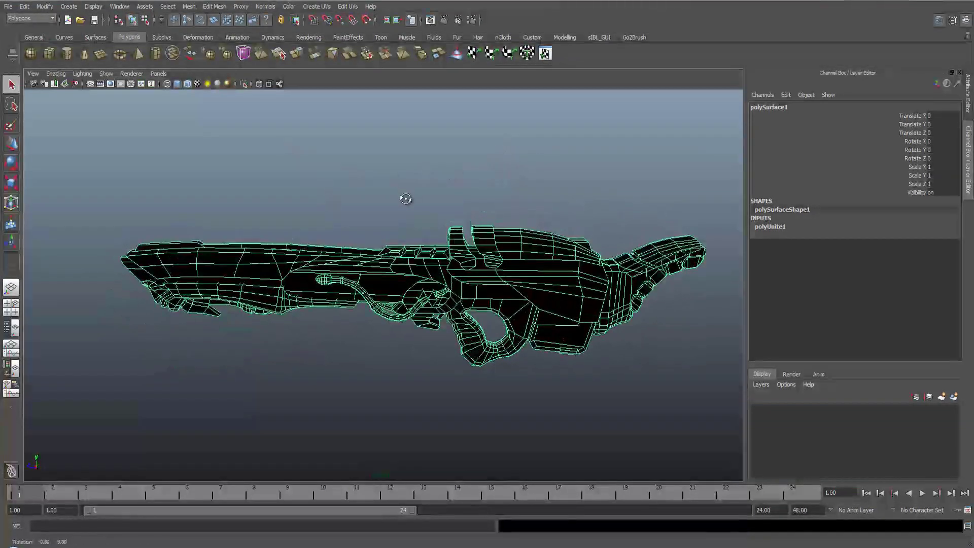
pyautogui.click(40, 20)
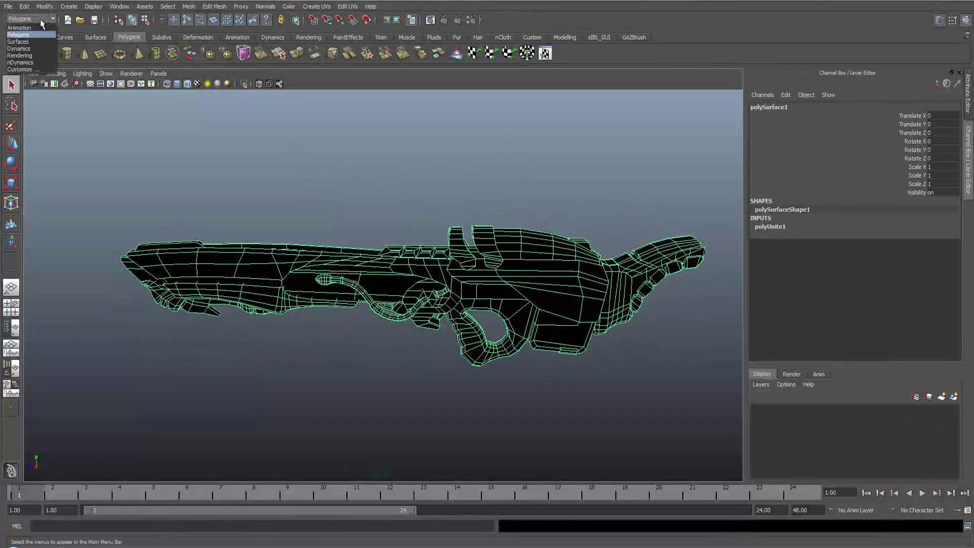
pyautogui.click(34, 53)
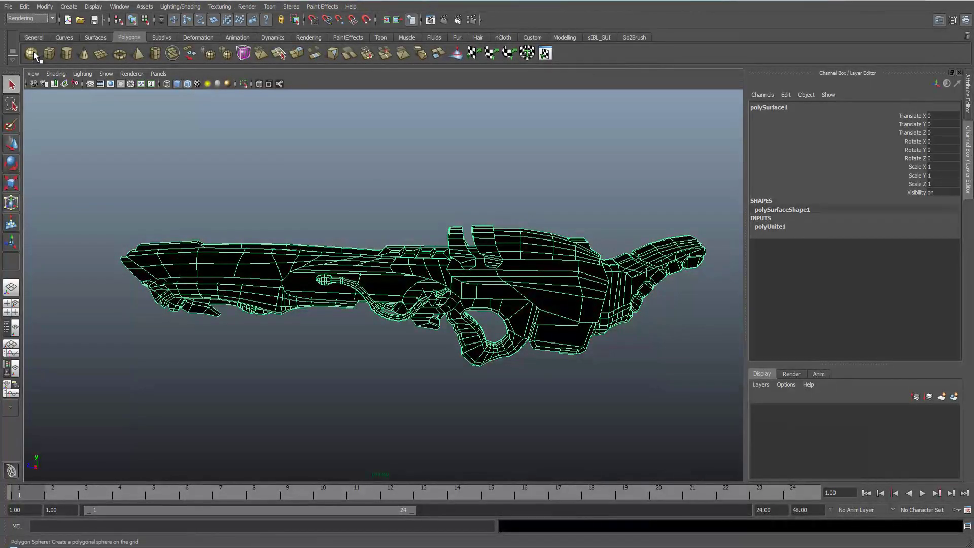
# Open the mental ray Batch Bake options and enlarge the window to show more settings.
pyautogui.click(181, 6)
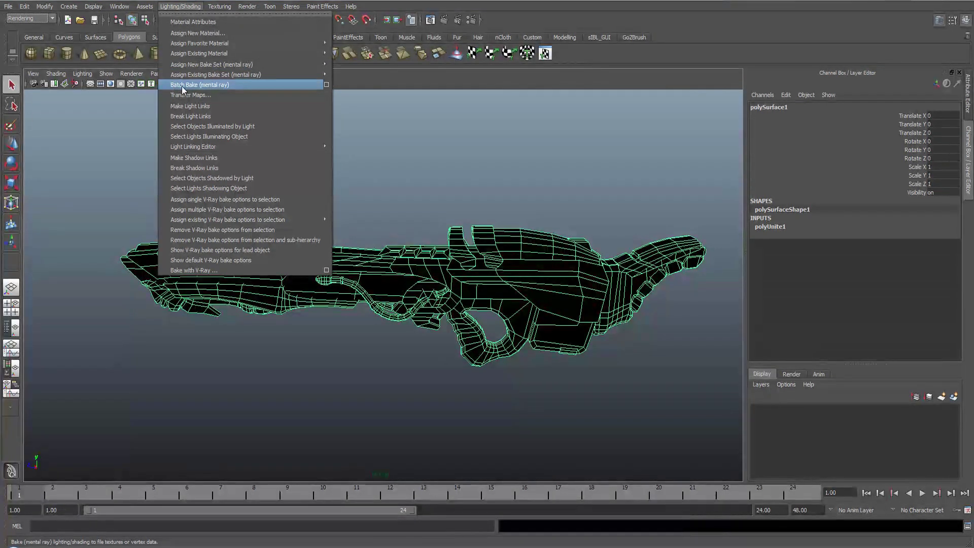
pyautogui.click(326, 84)
pyautogui.moveTo(273, 89); pyautogui.dragTo(245, 36)
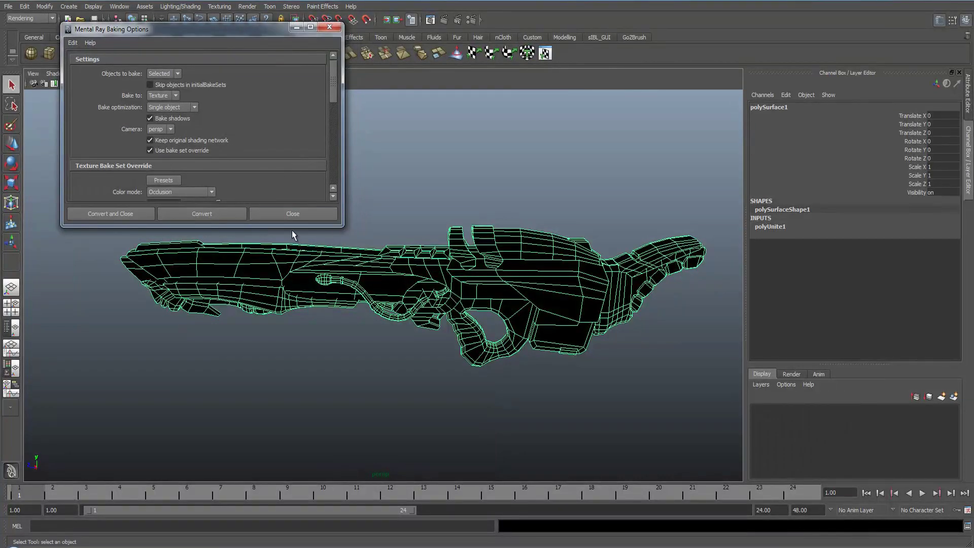
pyautogui.moveTo(290, 227); pyautogui.dragTo(287, 425)
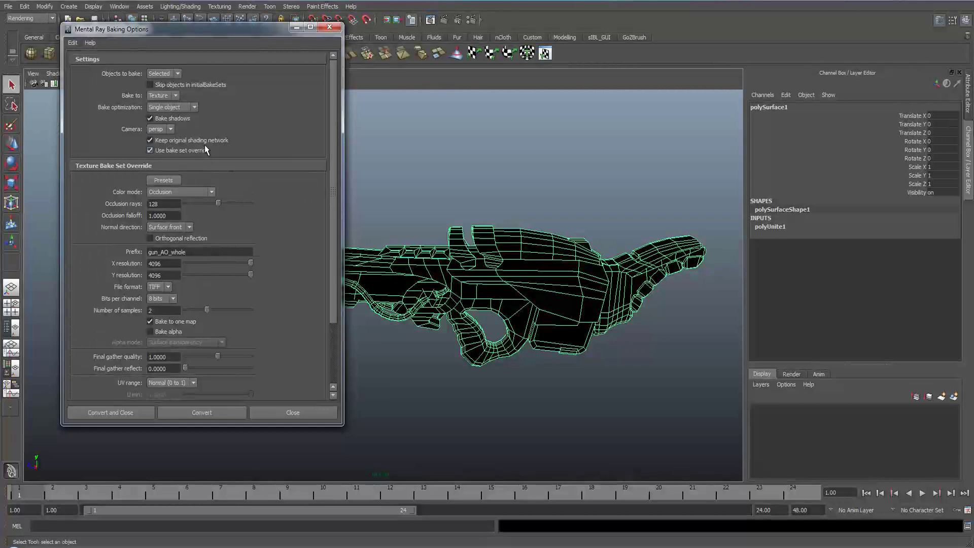
# Set the bake to Occlusion color mode with 128 occlusion rays, prefix gun_AO_whole, 4096 x 4096 resolution and TIFF format.
pyautogui.click(202, 192)
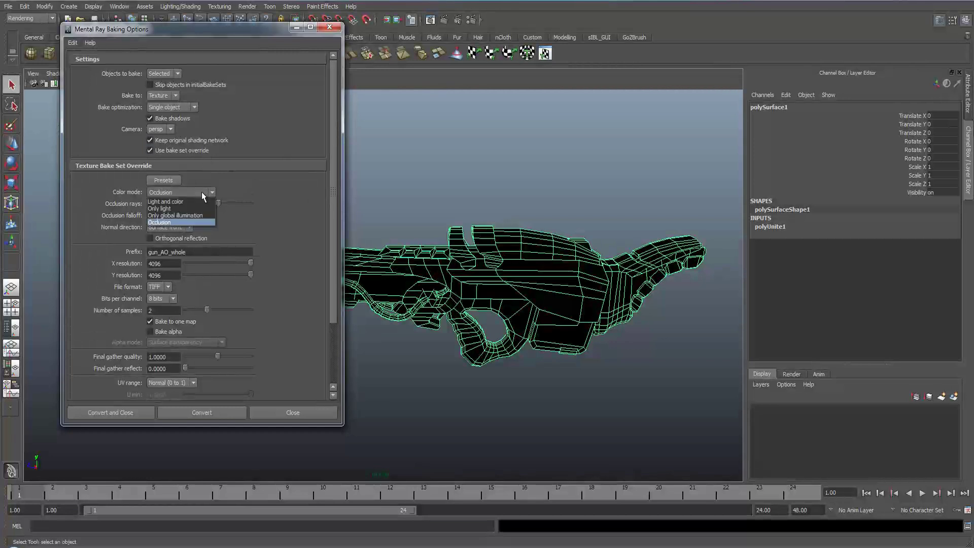
pyautogui.click(167, 222)
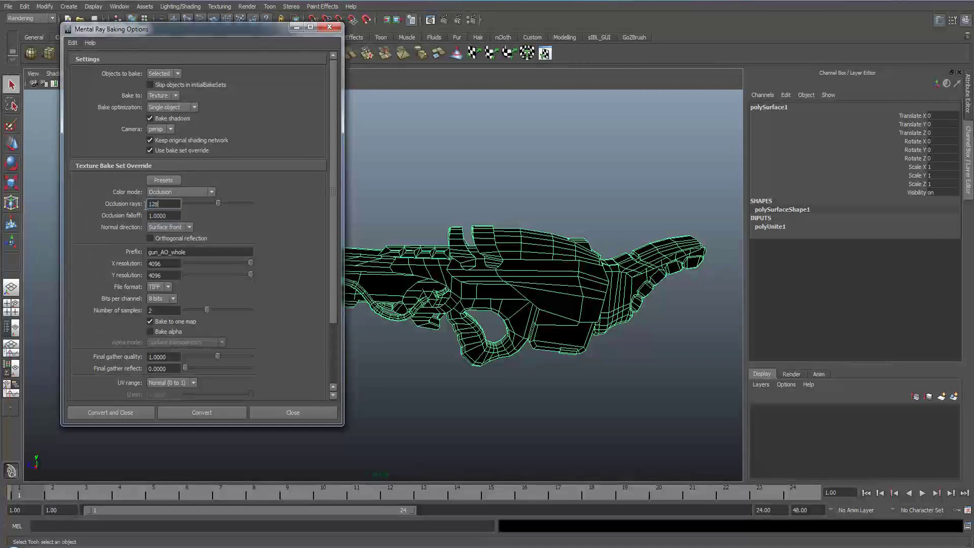
pyautogui.click(168, 205)
pyautogui.click(197, 252)
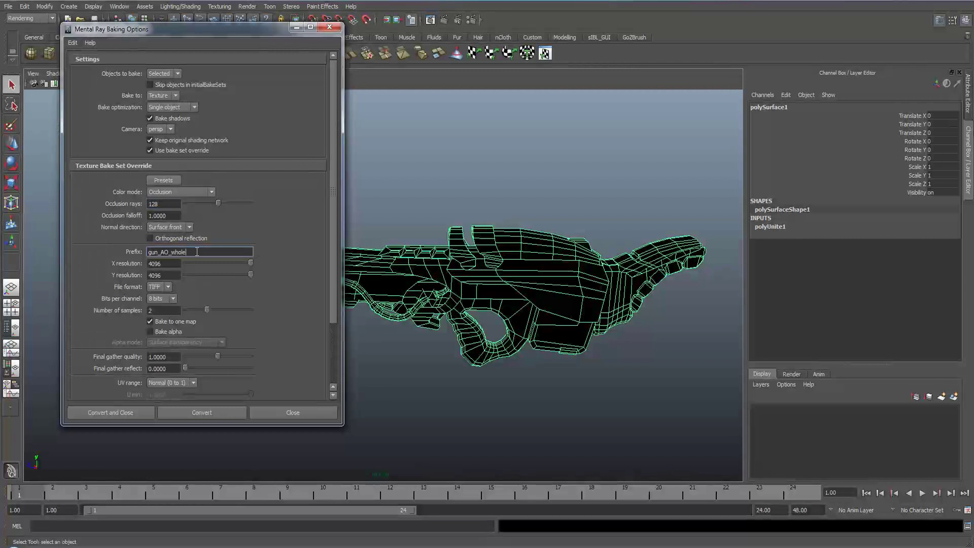
pyautogui.press('Tab')
pyautogui.press('Tab')
pyautogui.click(165, 287)
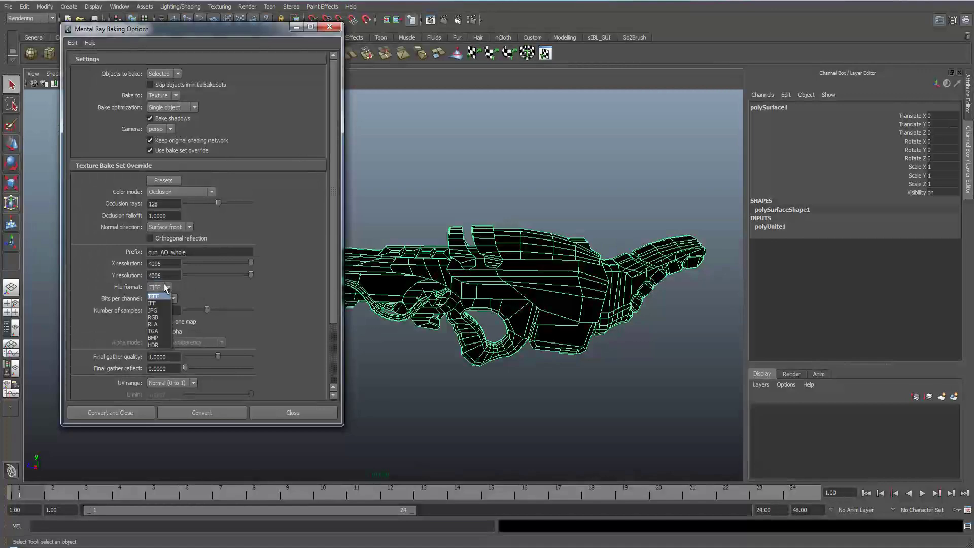
pyautogui.click(168, 284)
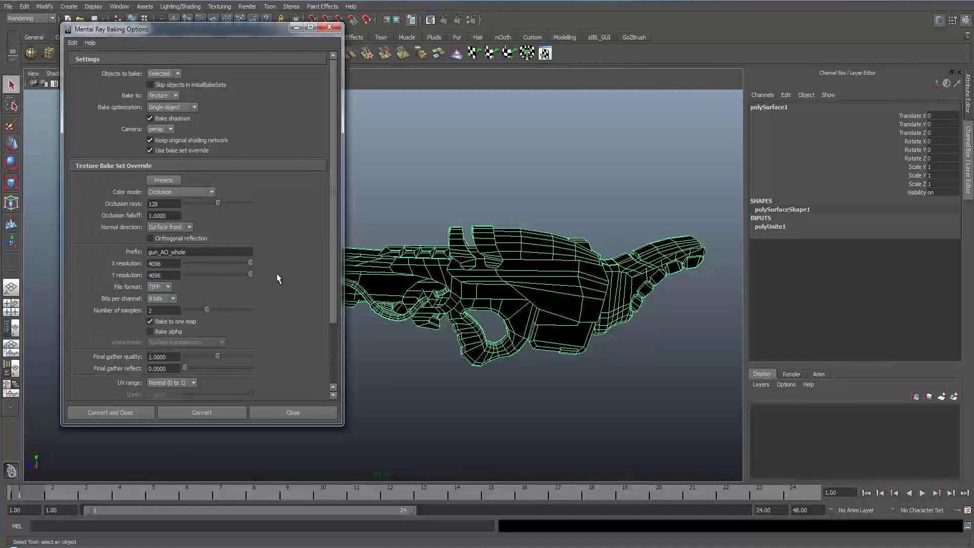
# Review the remaining bake options and bake the gun's occlusion to a texture.
pyautogui.scroll(-2, 277, 275)
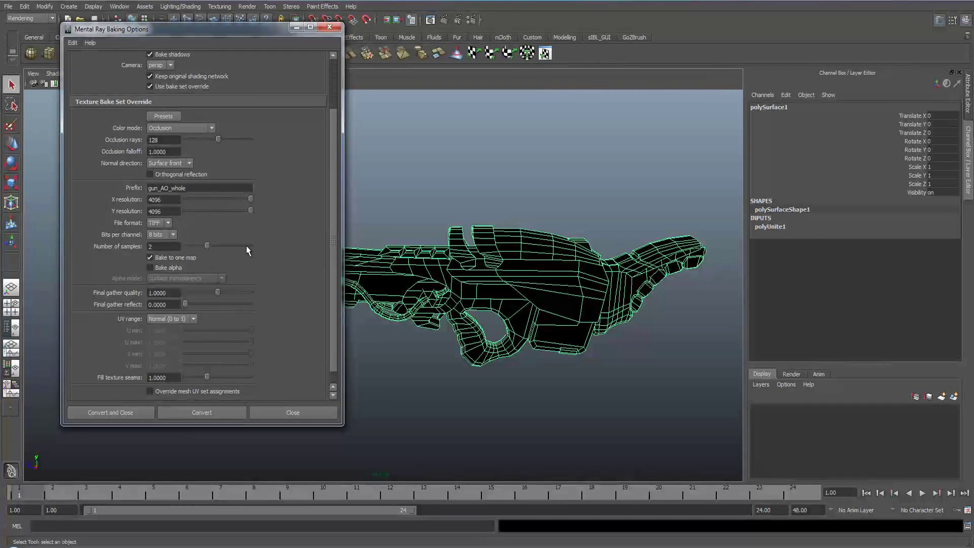
pyautogui.scroll(-1, 258, 232)
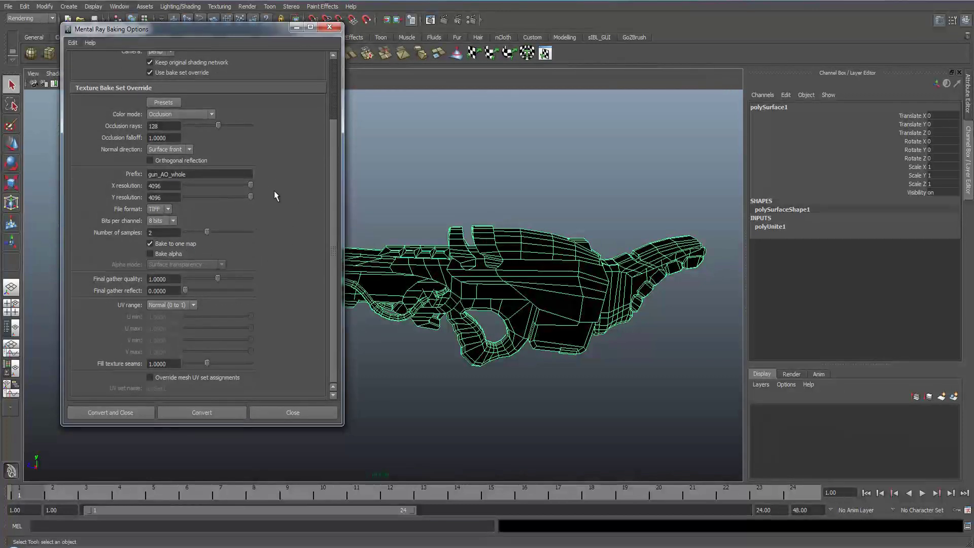
pyautogui.scroll(5, 234, 249)
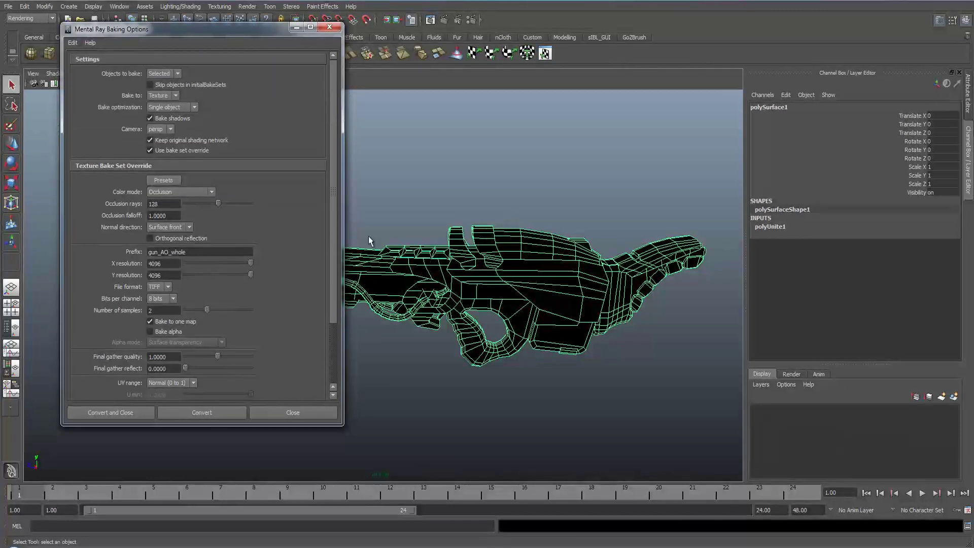
pyautogui.click(201, 413)
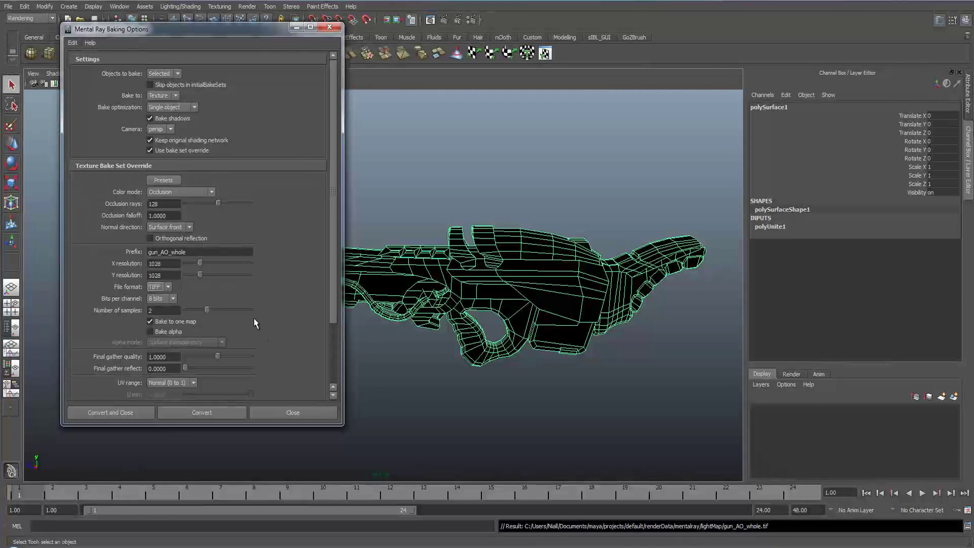
# Switch to the default project folder in the file browser and locate gun_AO_whole.tif under renderData/mentalray/lightMap.
pyautogui.click(163, 265)
pyautogui.doubleClick(164, 264)
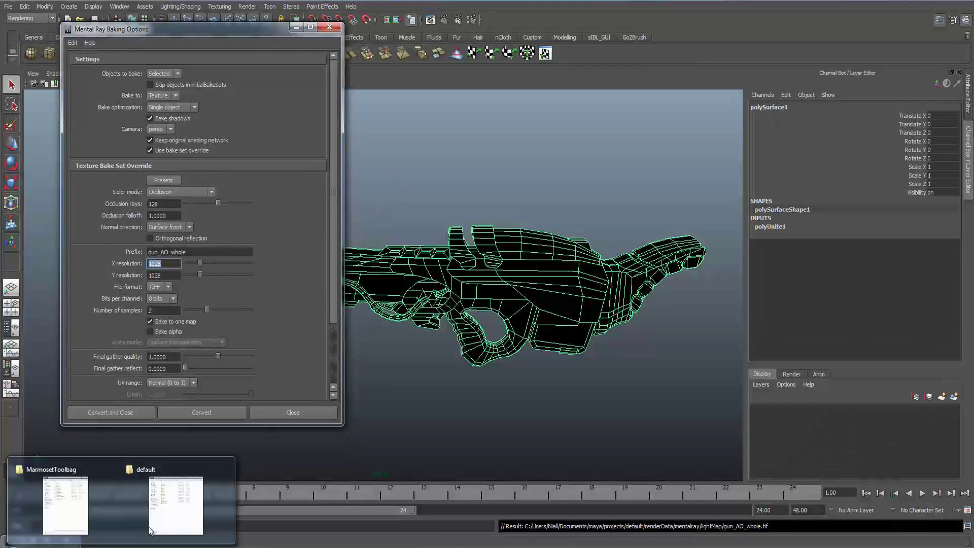
pyautogui.click(165, 508)
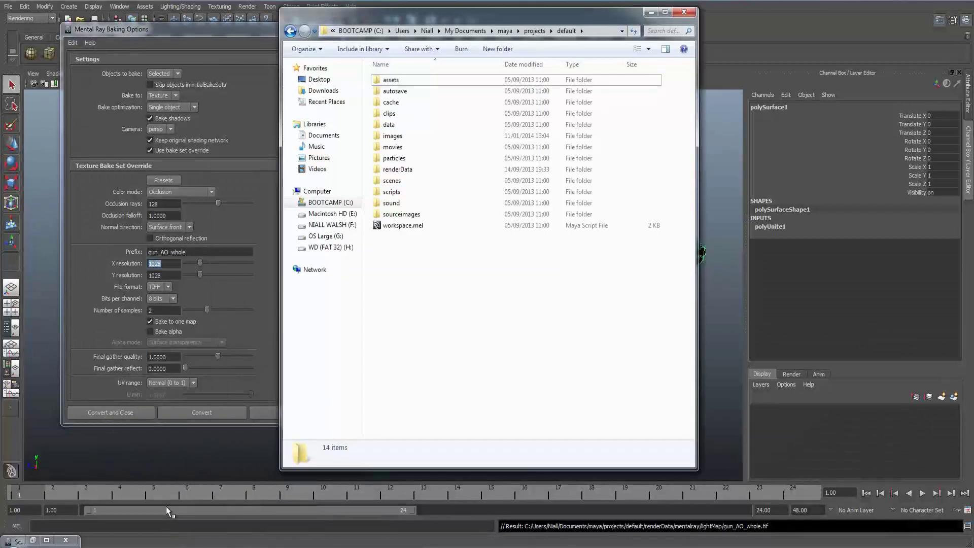
pyautogui.doubleClick(398, 169)
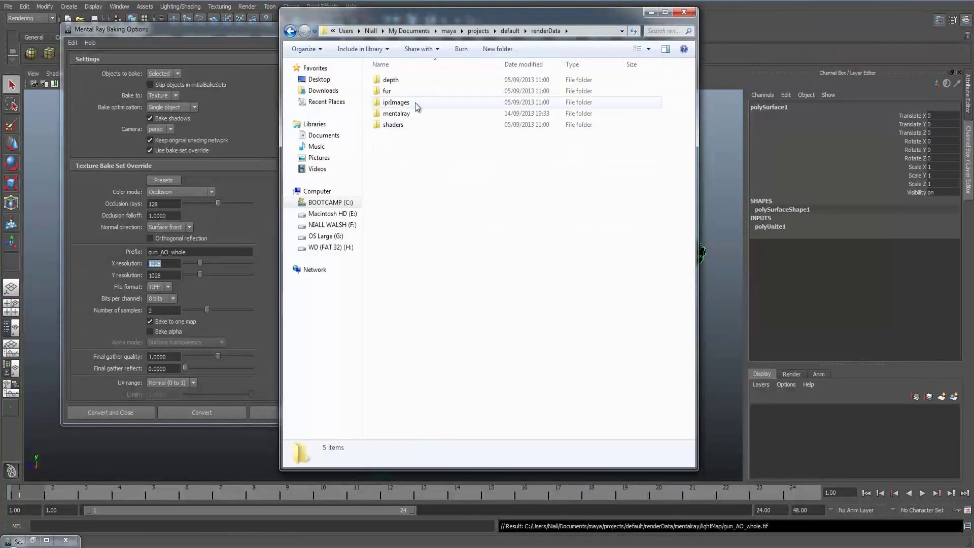
pyautogui.doubleClick(405, 113)
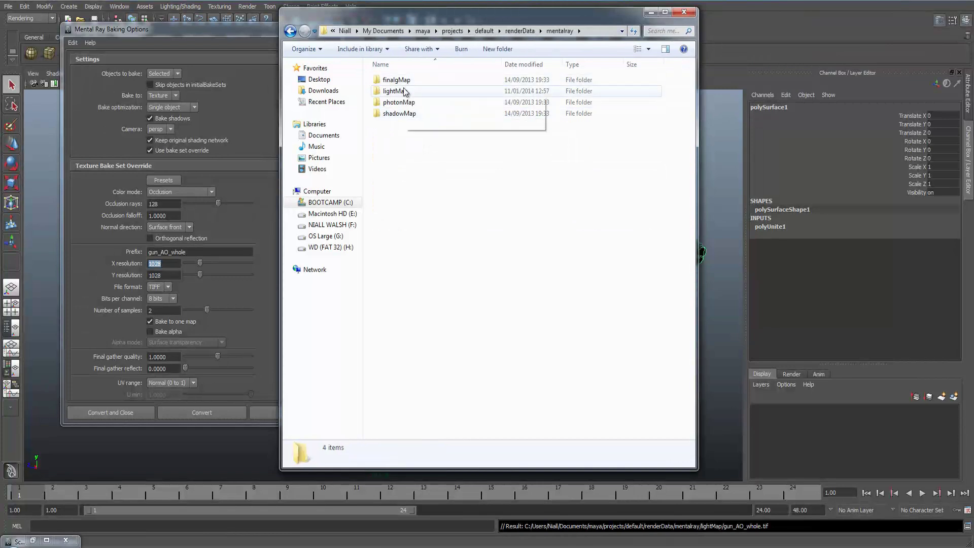
pyautogui.doubleClick(403, 92)
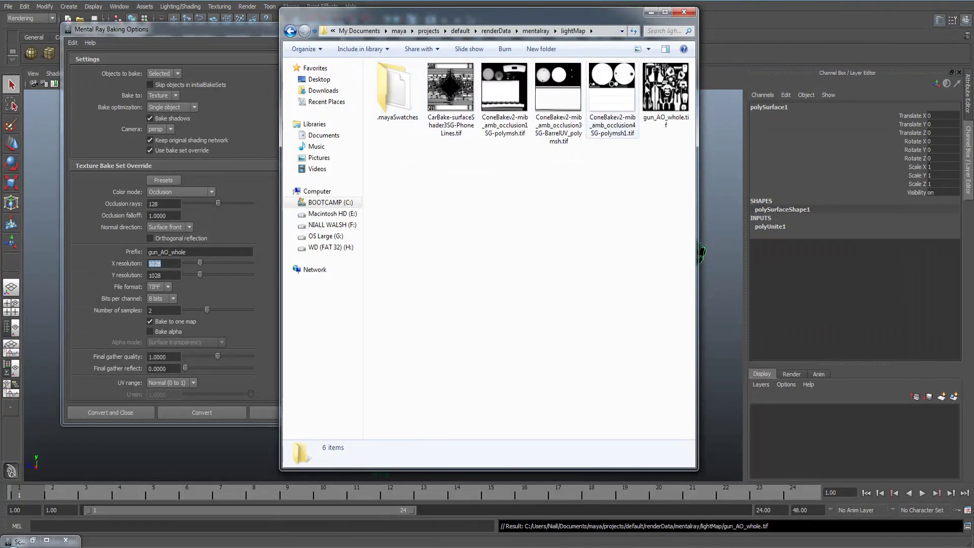
pyautogui.click(665, 89)
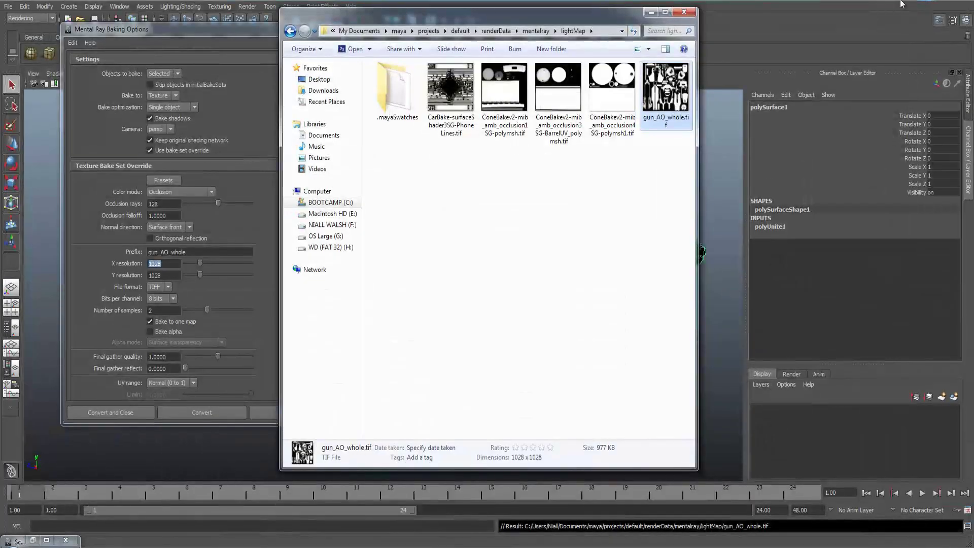
# Close the lightMap folder and the Mental Ray Baking Options.
pyautogui.click(484, 262)
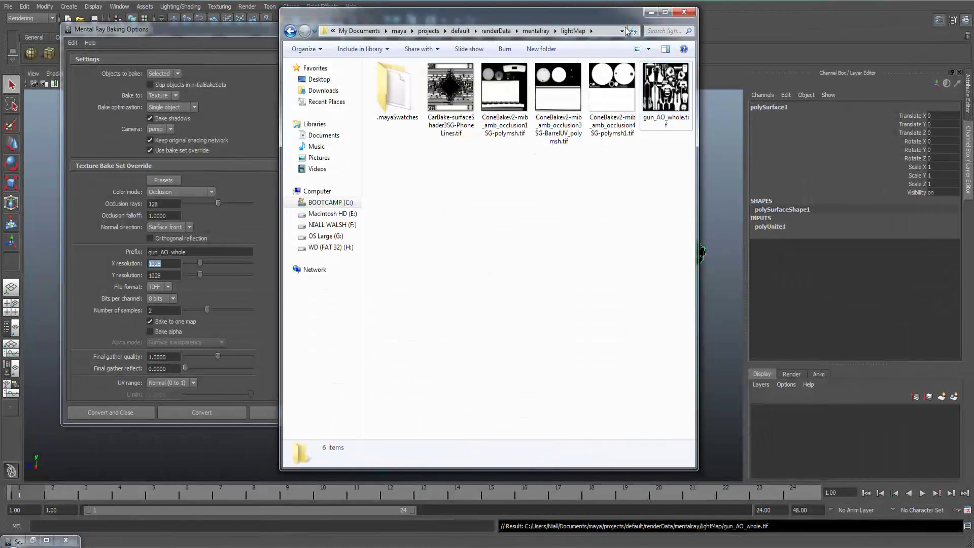
pyautogui.click(683, 11)
pyautogui.click(305, 415)
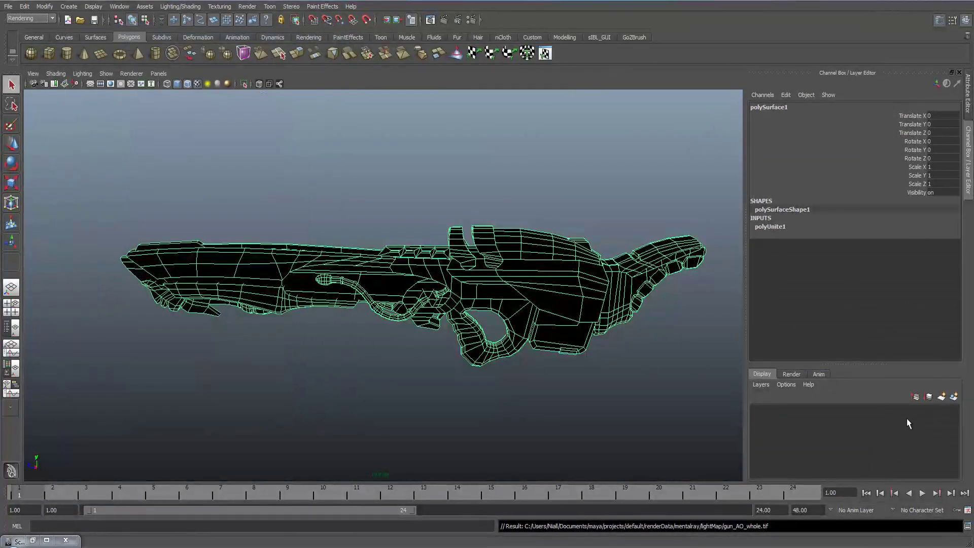
# Copy the baked map's output folder path, without the file name, from the Script Editor history.
pyautogui.click(967, 525)
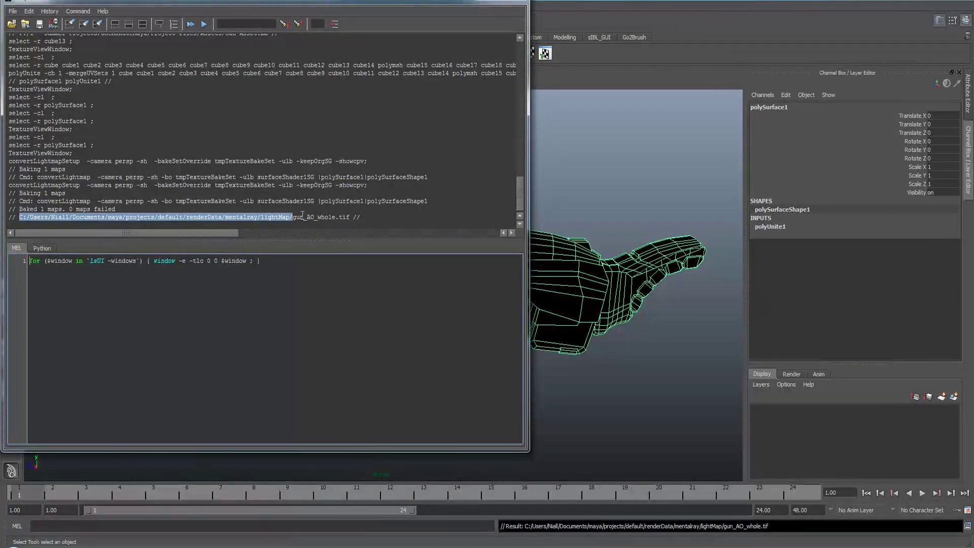
pyautogui.moveTo(293, 220); pyautogui.dragTo(19, 219)
pyautogui.hotkey('ctrl', 'c')
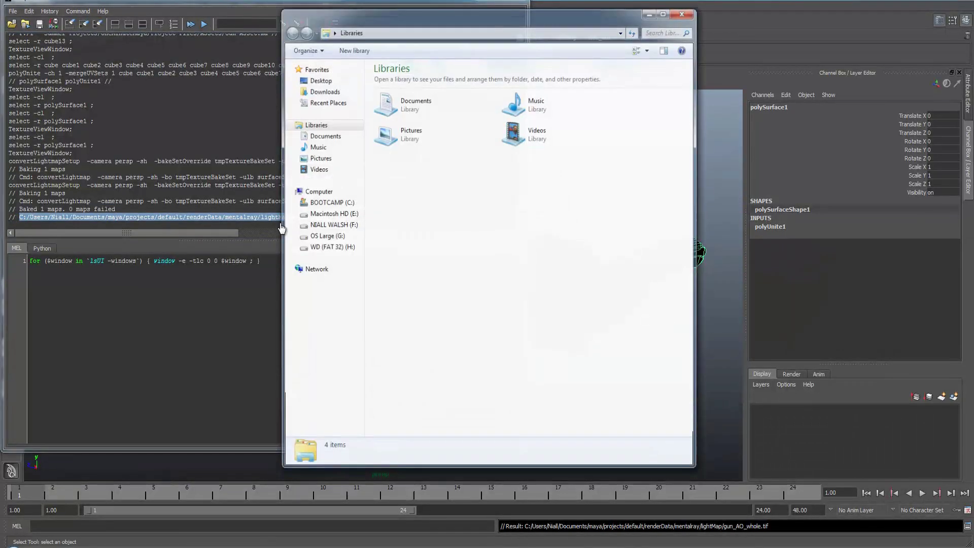
# Go to the copied path in a new file browser window, select gun_AO_whole.tif, and close the folder and Script Editor.
pyautogui.moveTo(385, 16); pyautogui.dragTo(345, 33)
pyautogui.click(352, 48)
pyautogui.hotkey('ctrl', 'v')
pyautogui.press('Return')
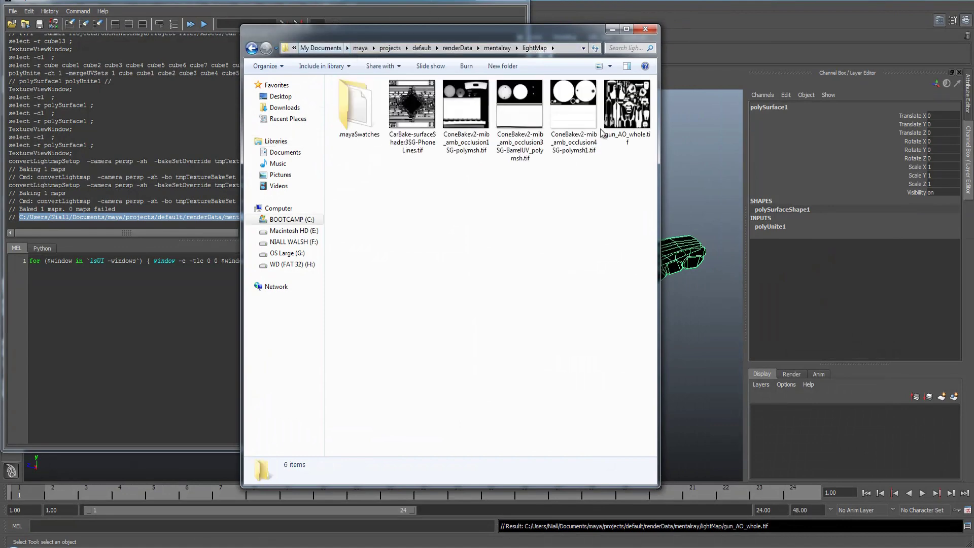
pyautogui.click(618, 105)
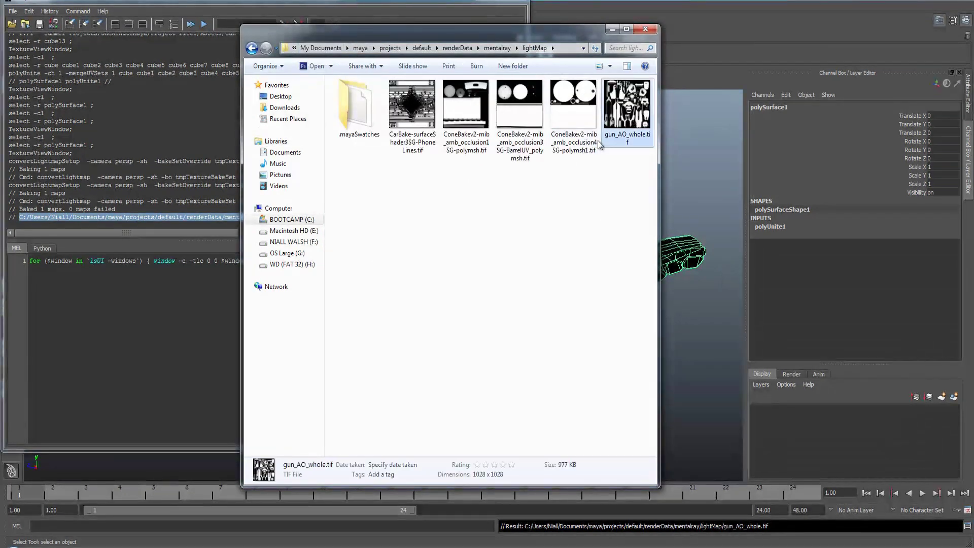
pyautogui.click(645, 28)
pyautogui.click(521, 3)
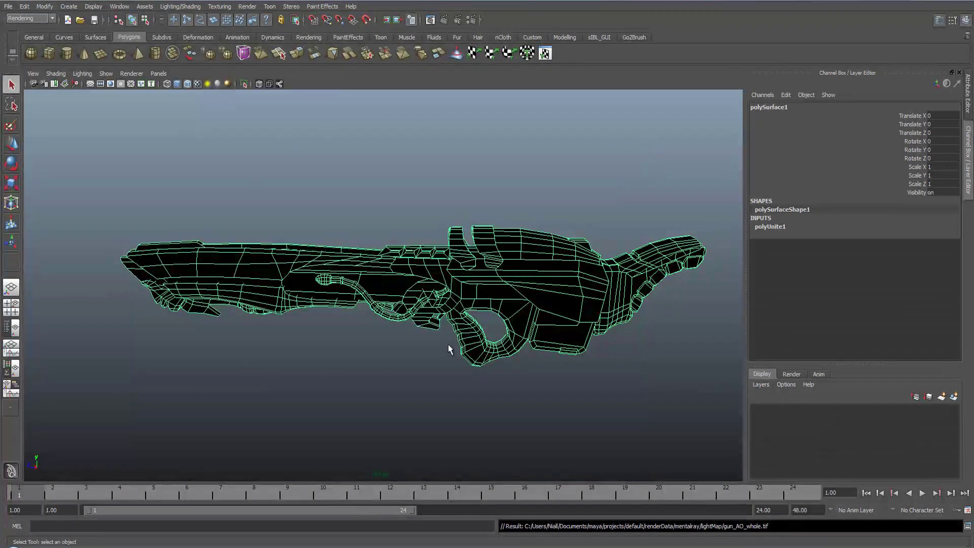